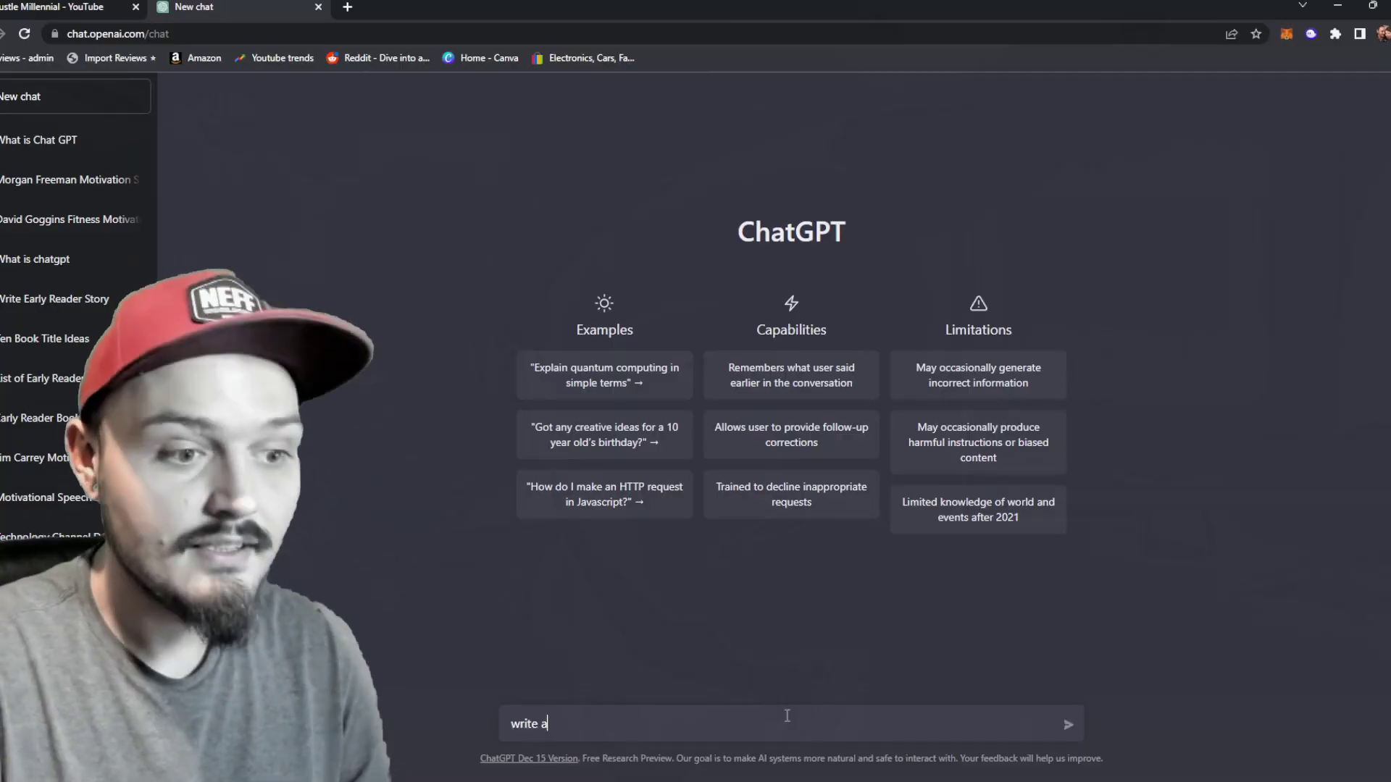
Ask for 10 top-selling dropshipping niches, then highlight Electronics and Home and garden in the reply.
text(10 )
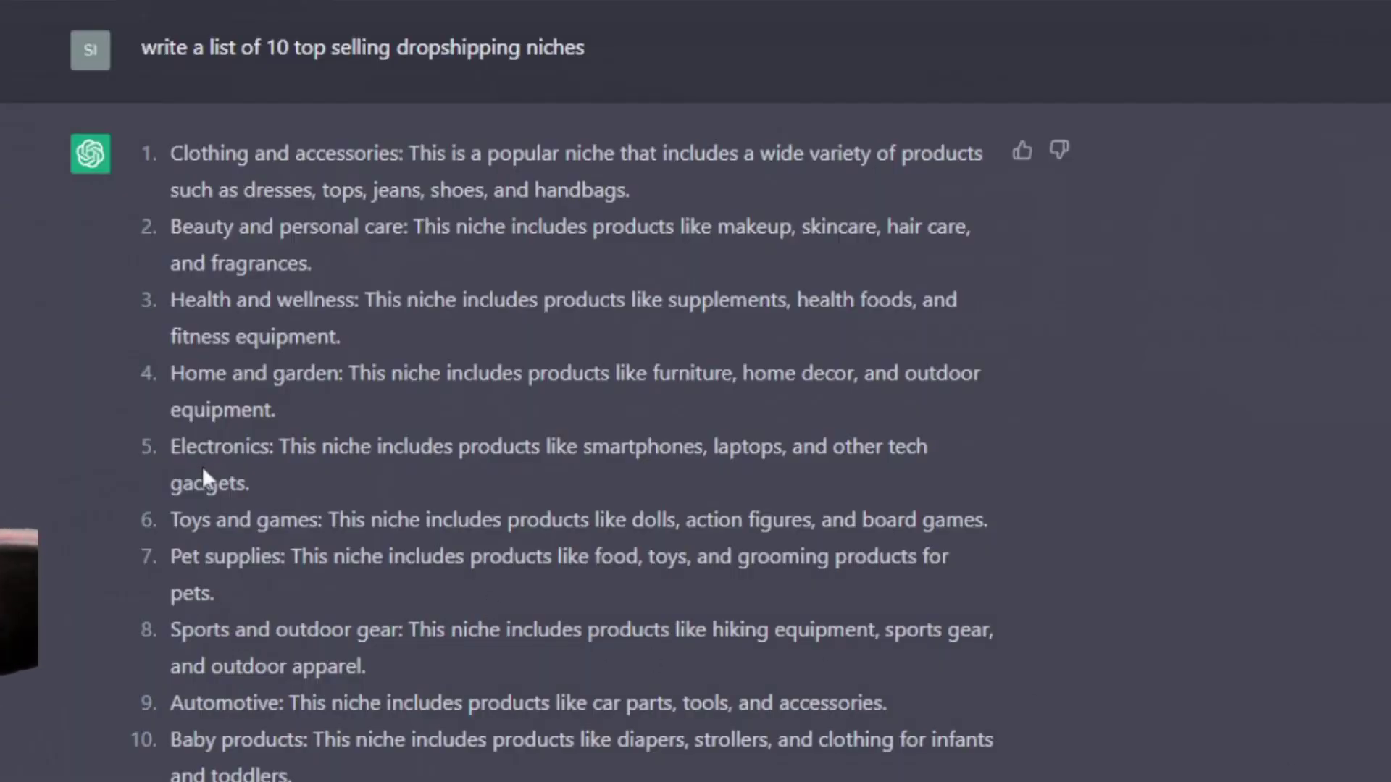
drag(170, 445, 290, 446)
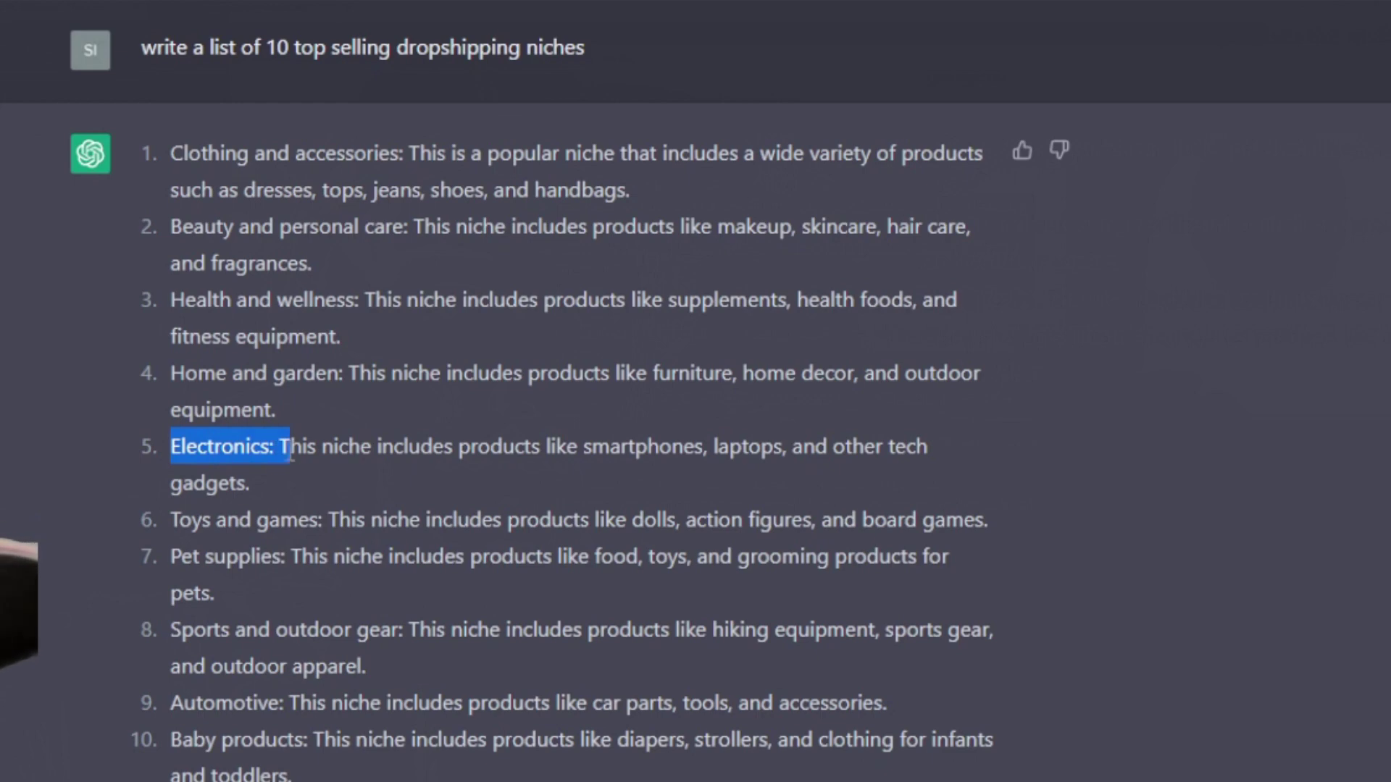
drag(167, 373, 344, 383)
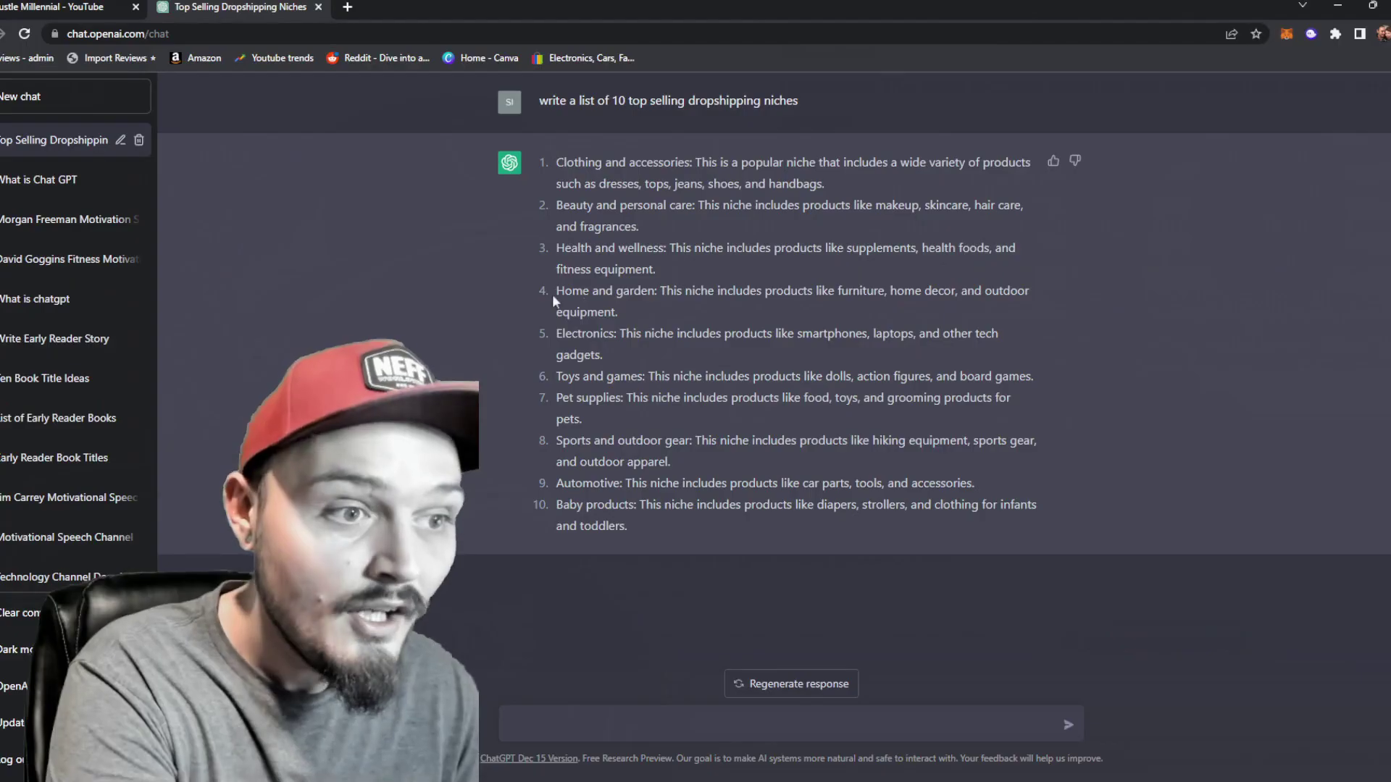
click(777, 16)
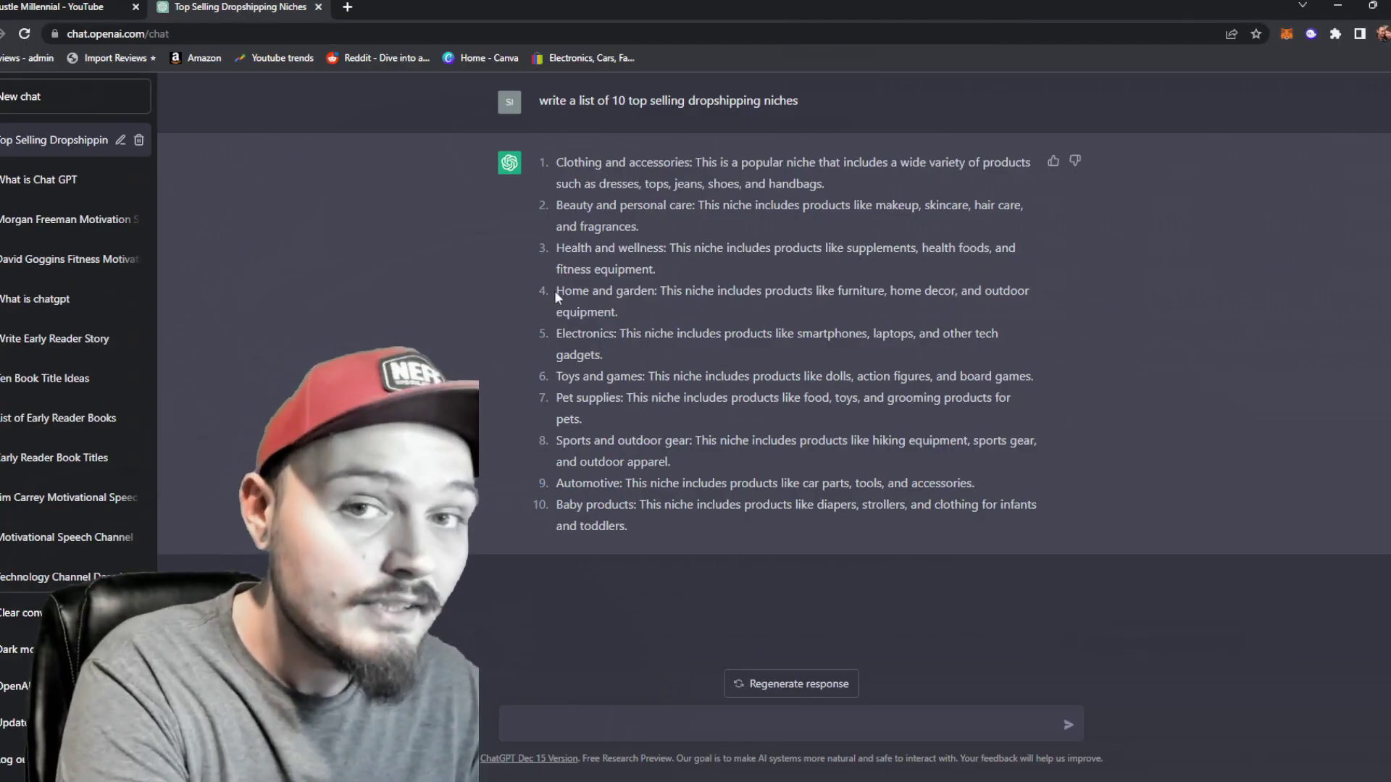
double_click(587, 339)
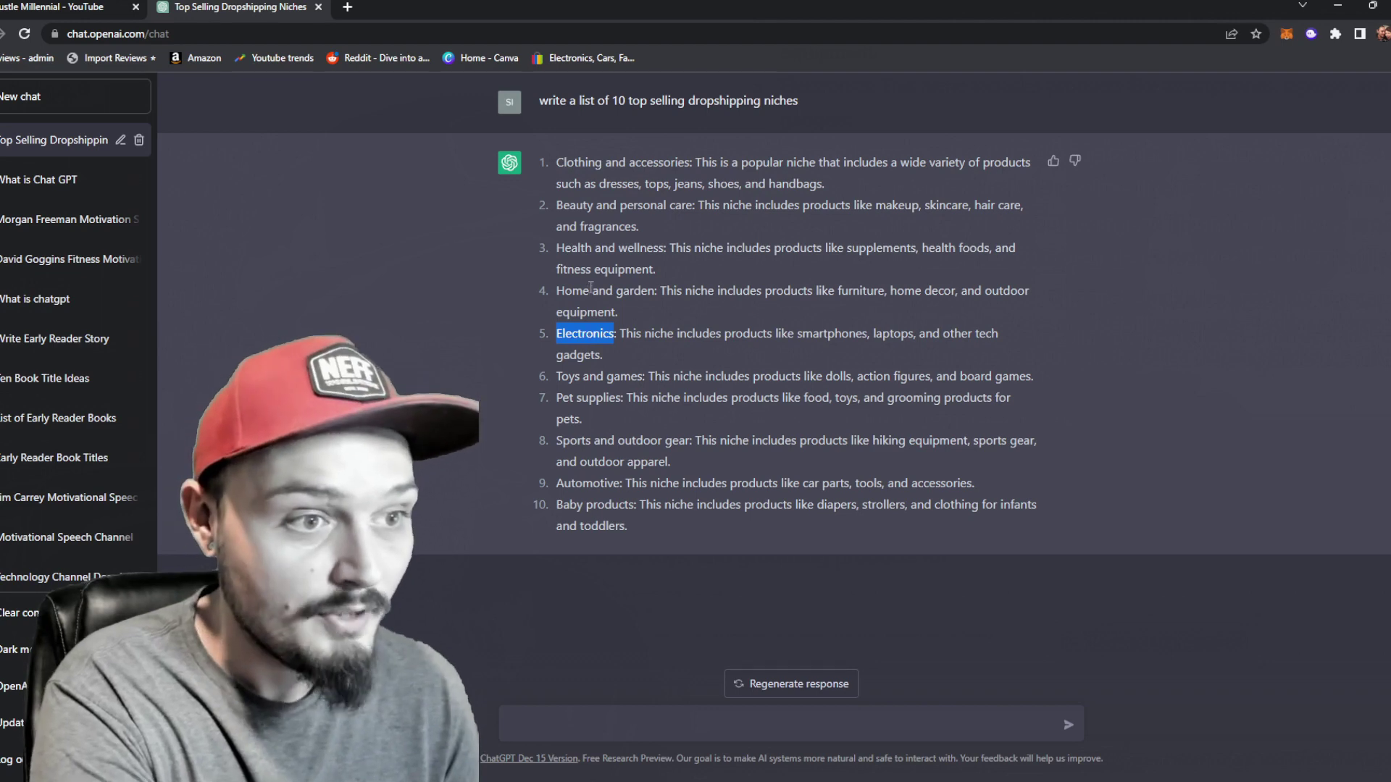
click(637, 726)
Ask for 10 top-selling home and garden products and highlight the door locks item.
text(write a )
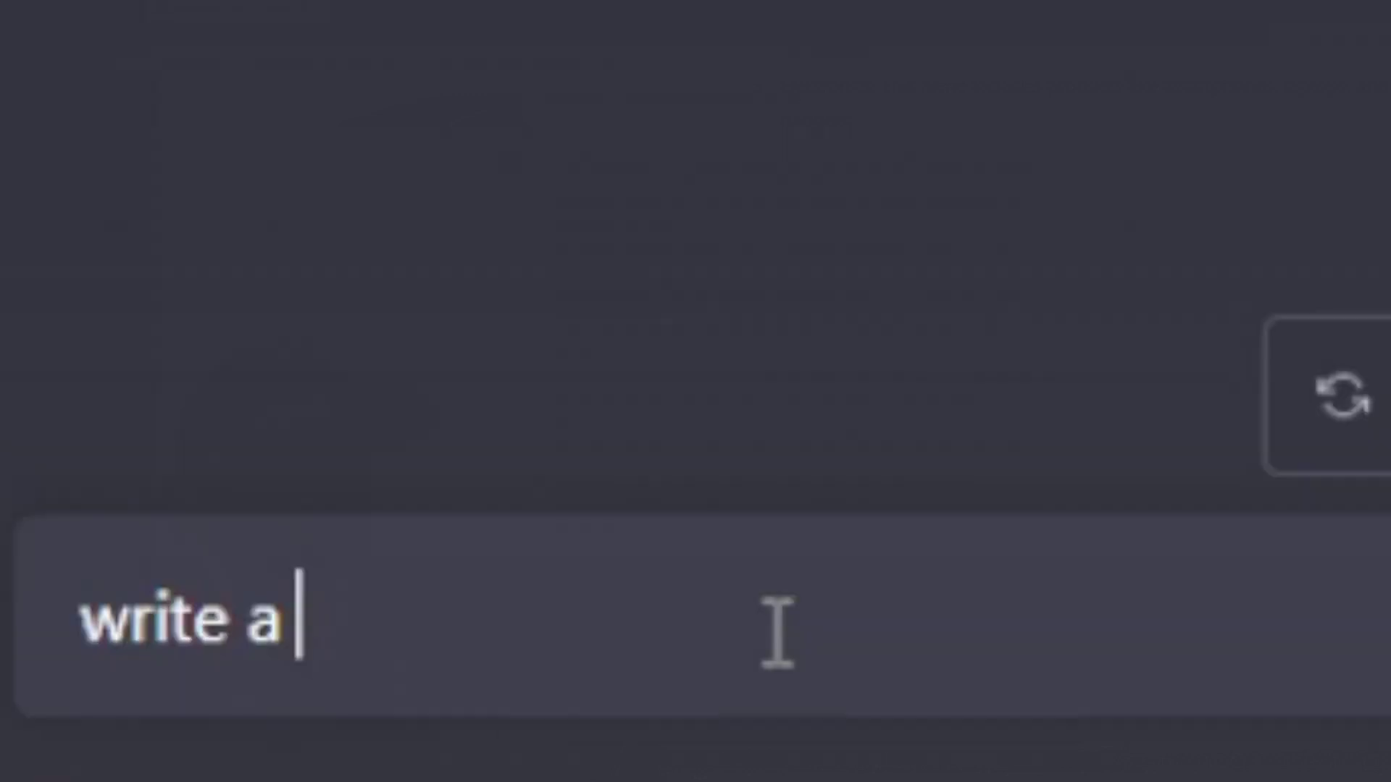
text(list of 10 to)
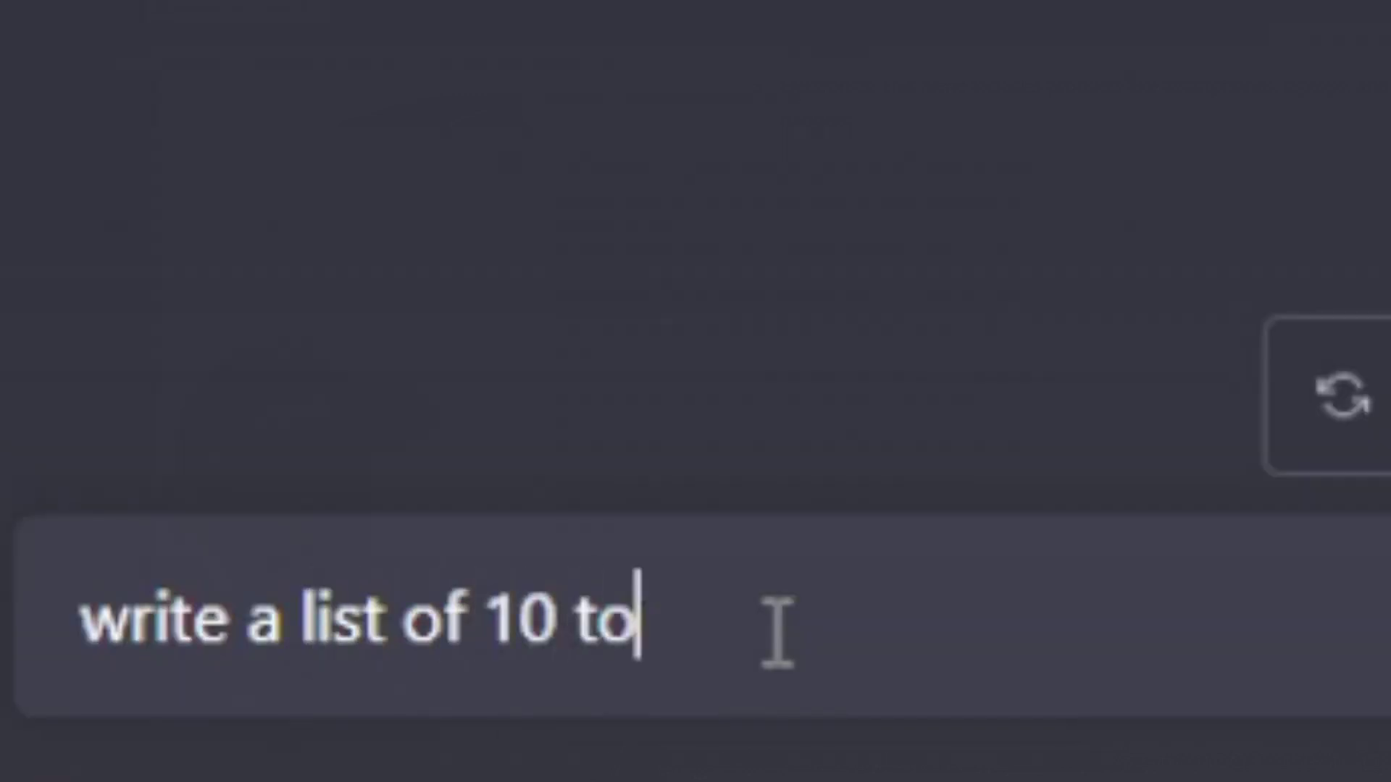
text(p selling products in the )
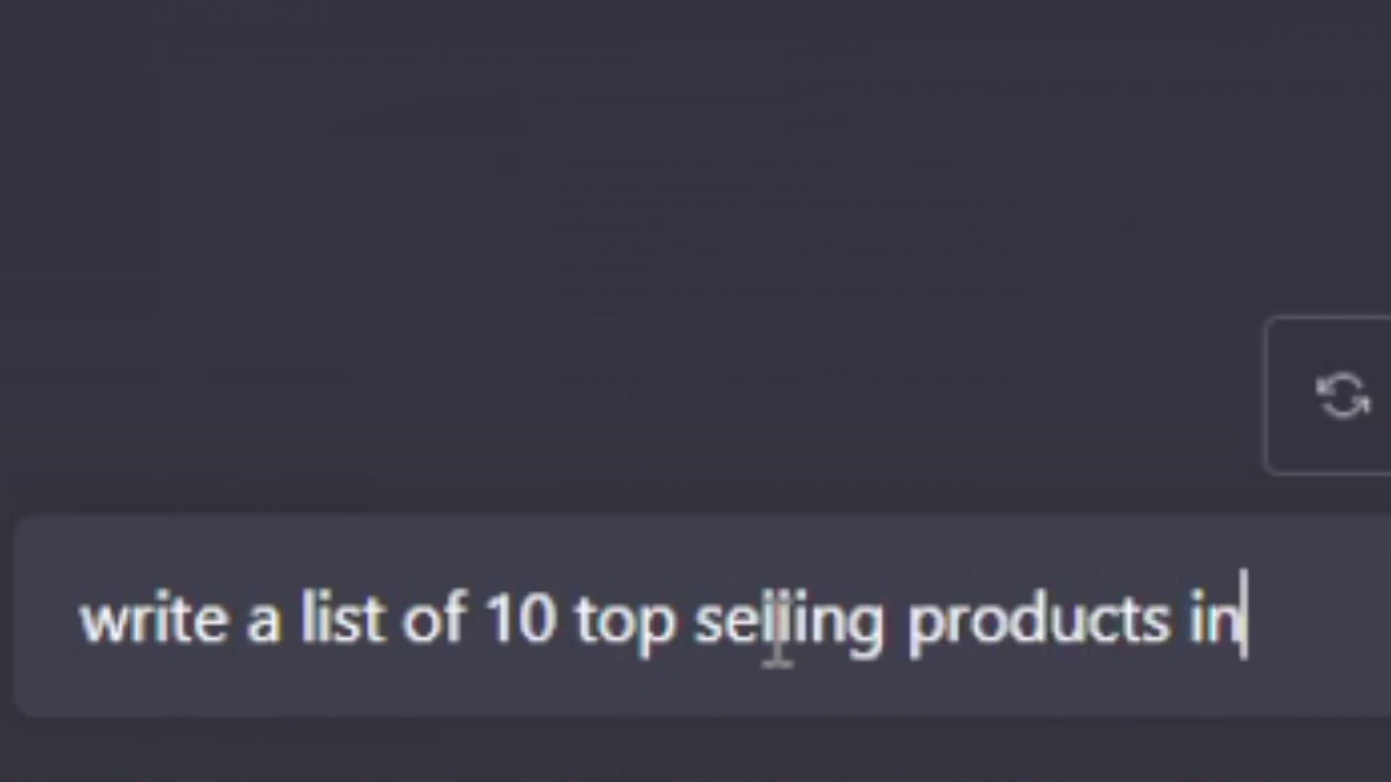
text(home and garden n)
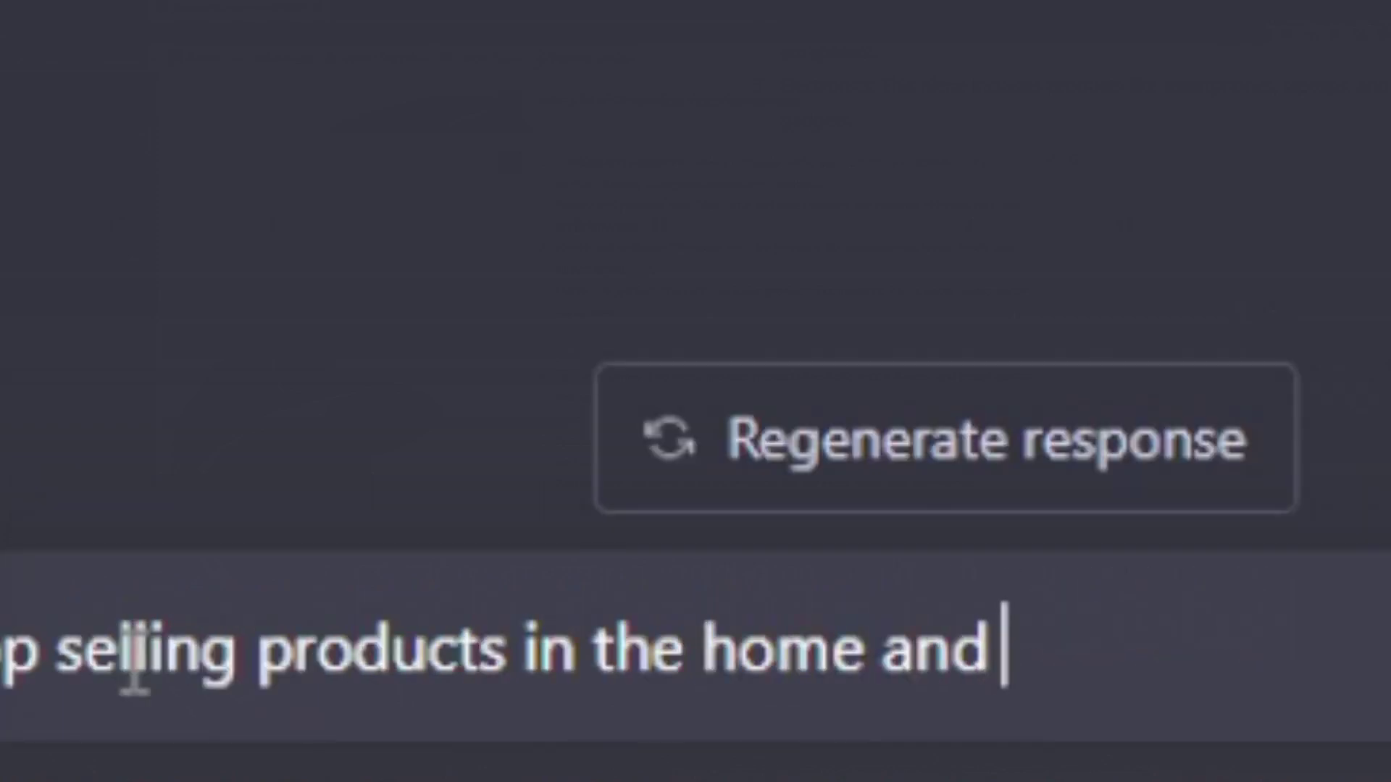
text(iche)
key(Return)
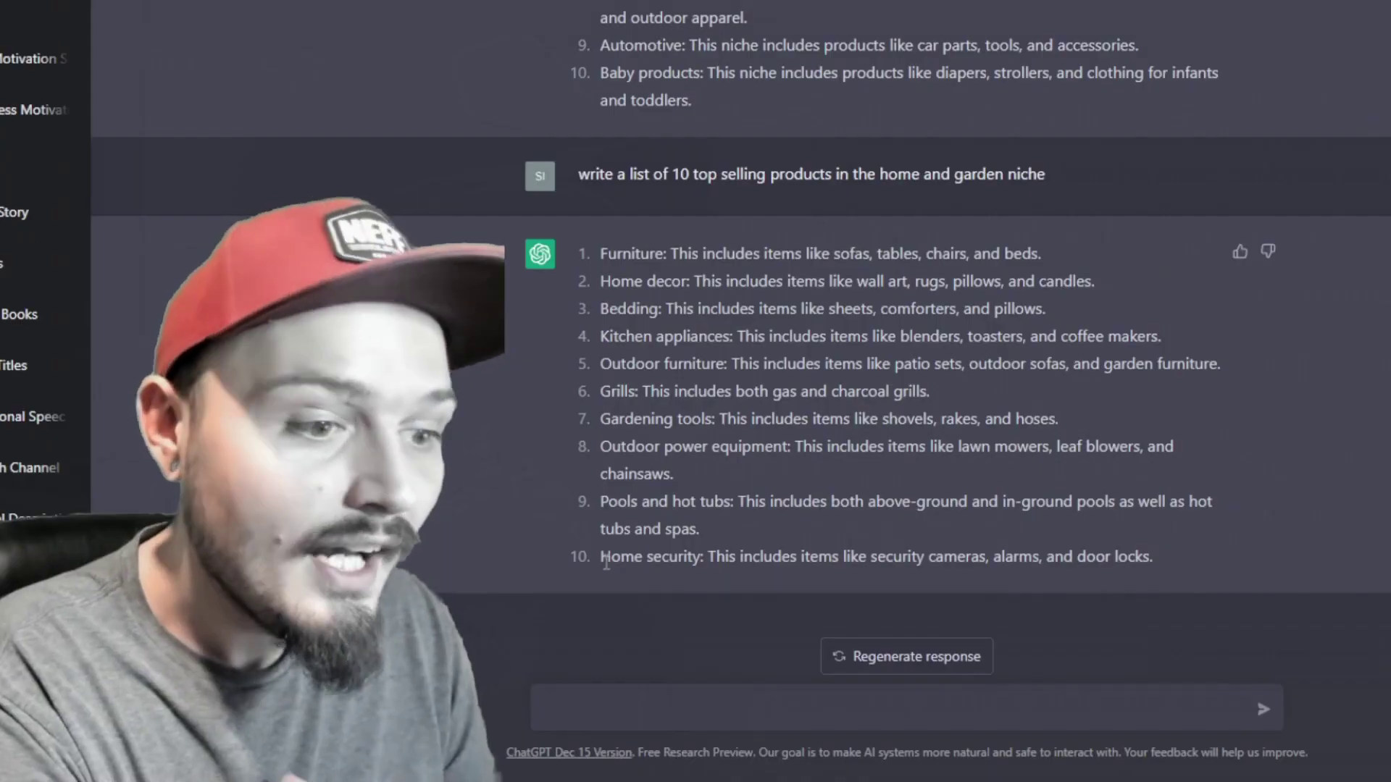
drag(606, 564, 1152, 557)
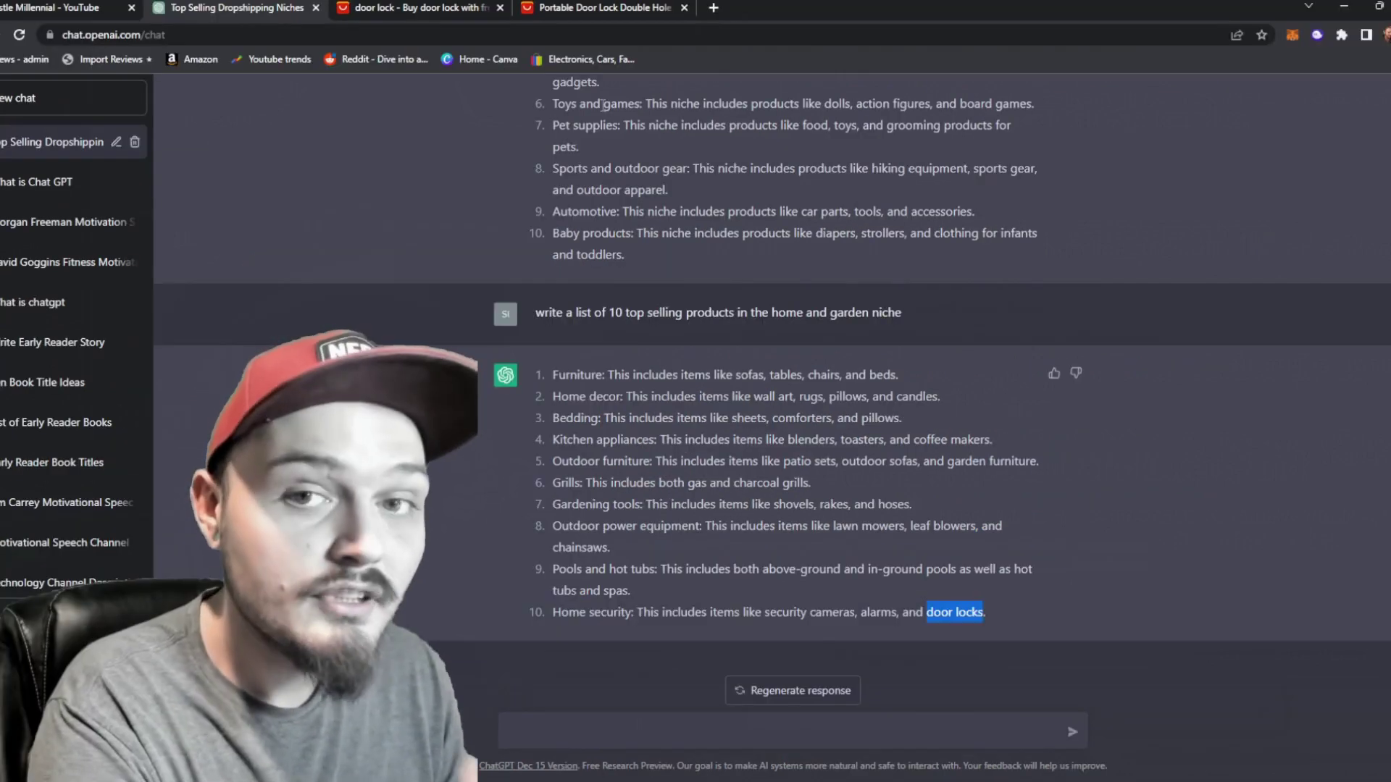
Copy the Portable Door Lock product title from the AliExpress listing and return to ChatGPT.
click(611, 7)
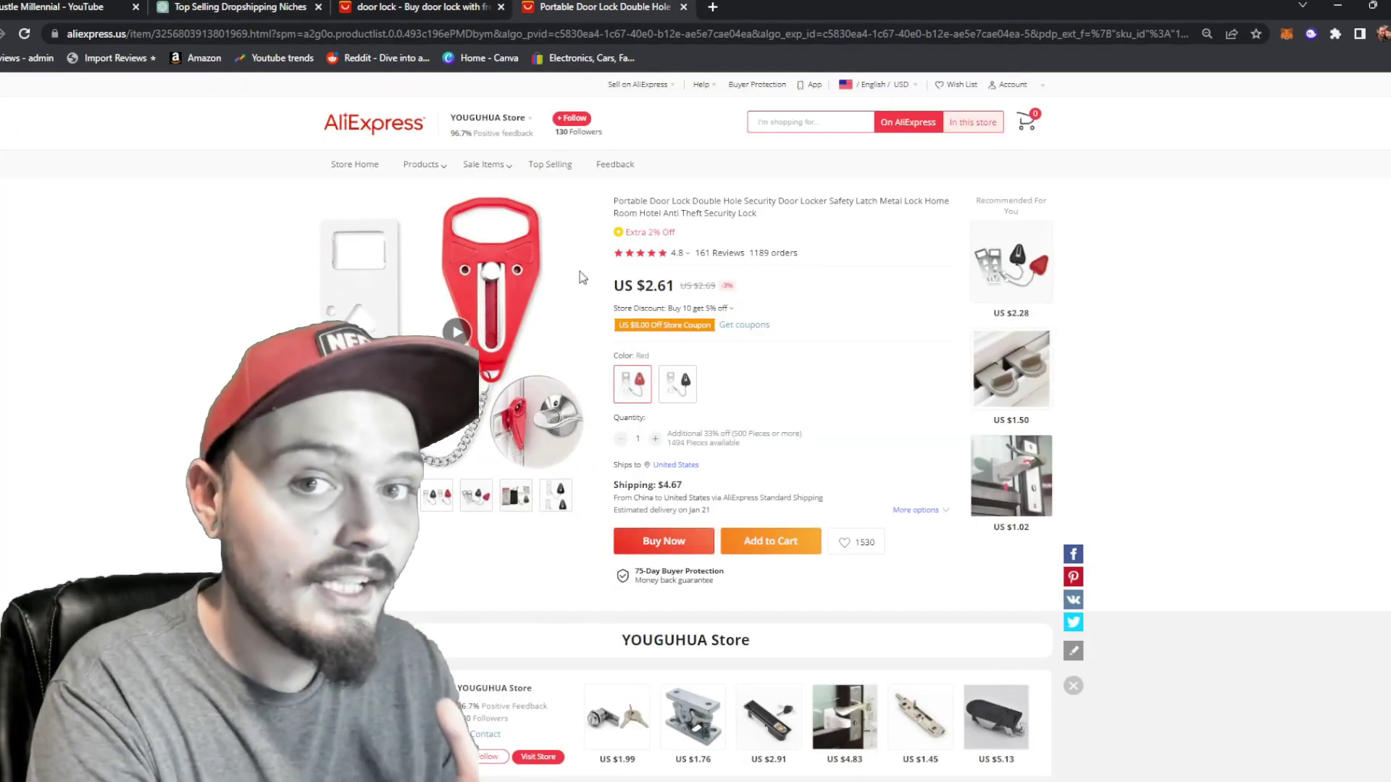
triple_click(621, 203)
key(ctrl+c)
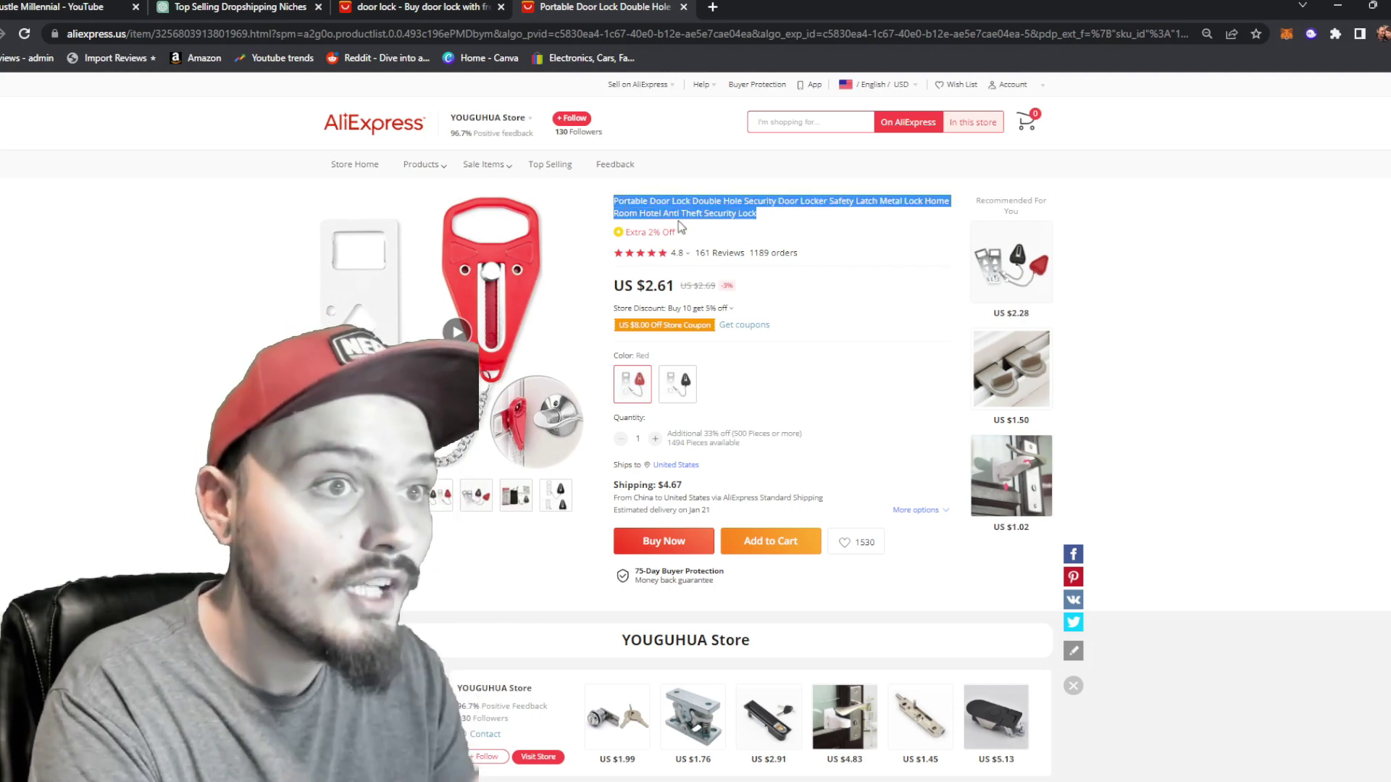
key(ctrl+shift+Tab)
key(ctrl+shift+Tab)
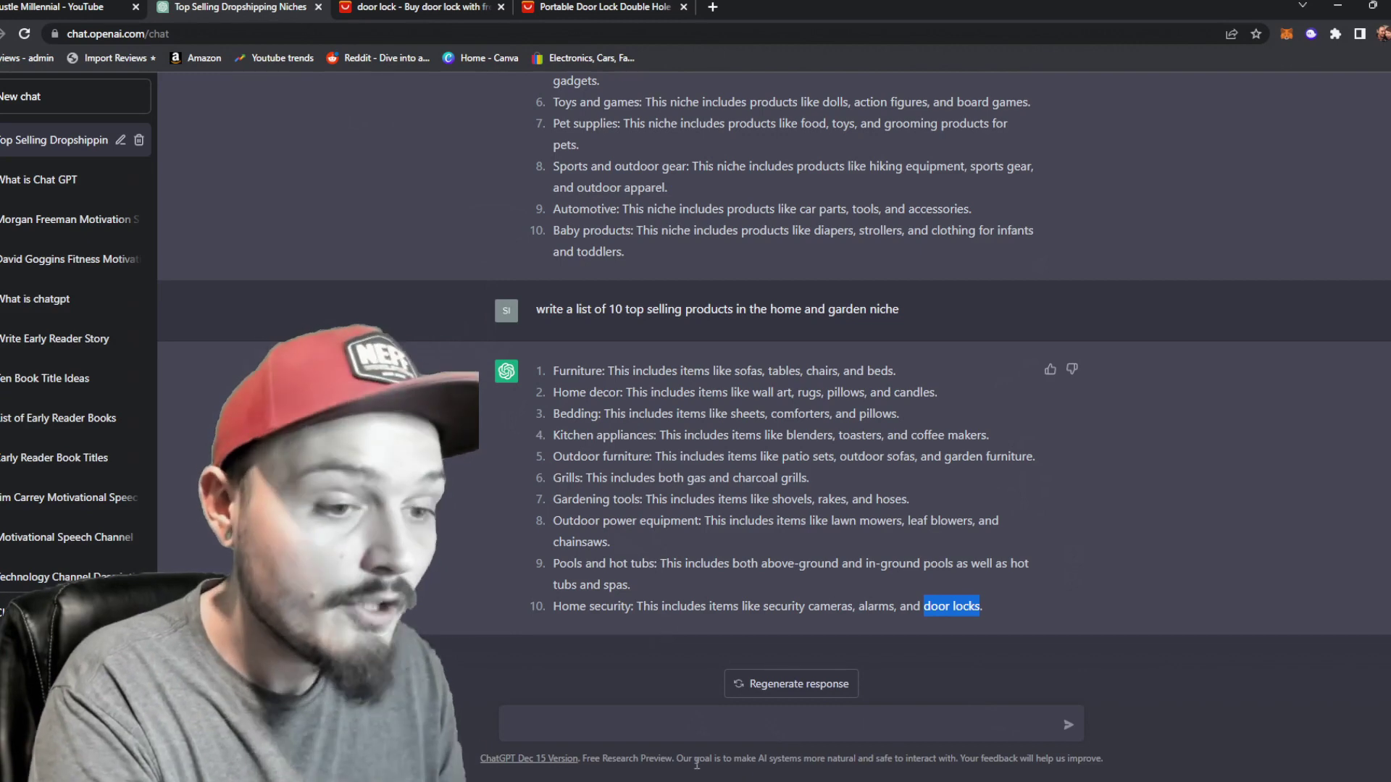
click(670, 726)
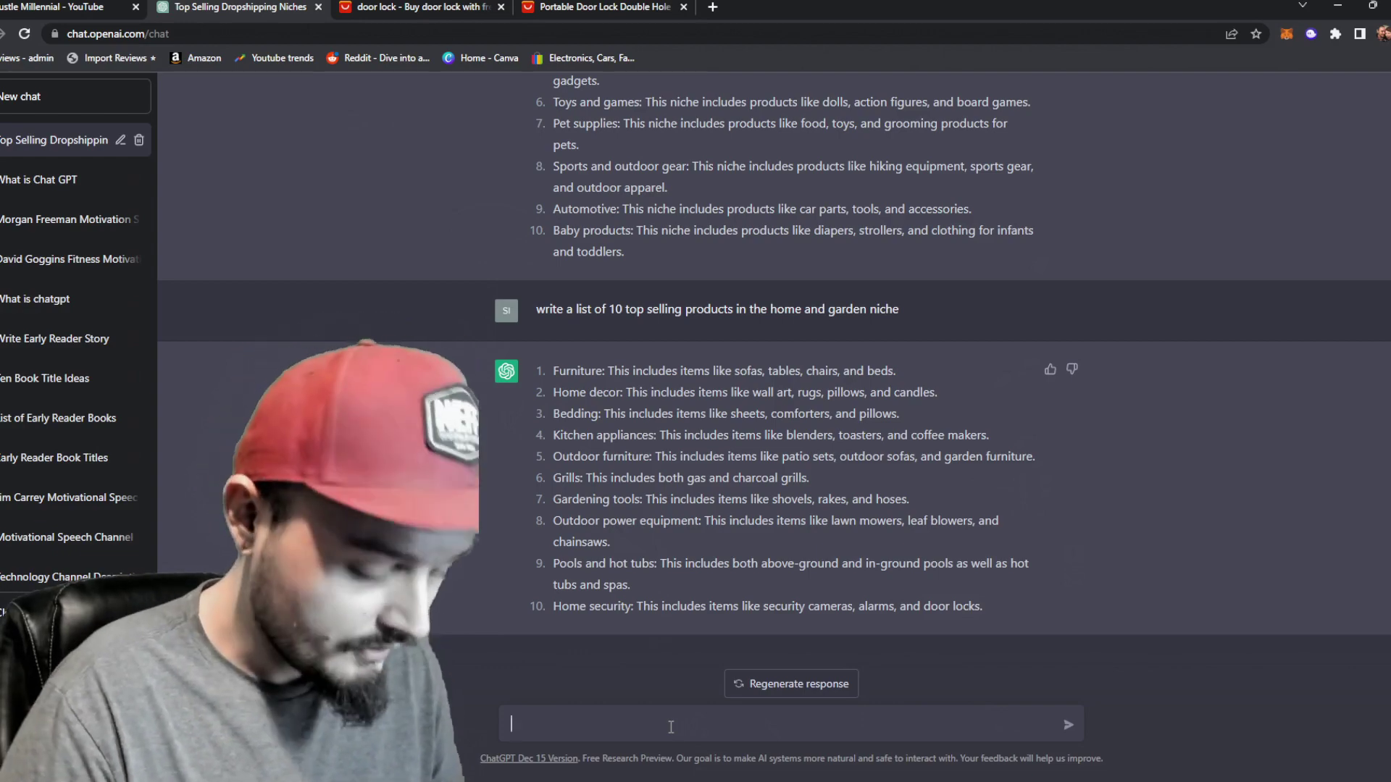
Request a keyword-optimized product description using the pasted Portable Door Lock title.
text(ywor)
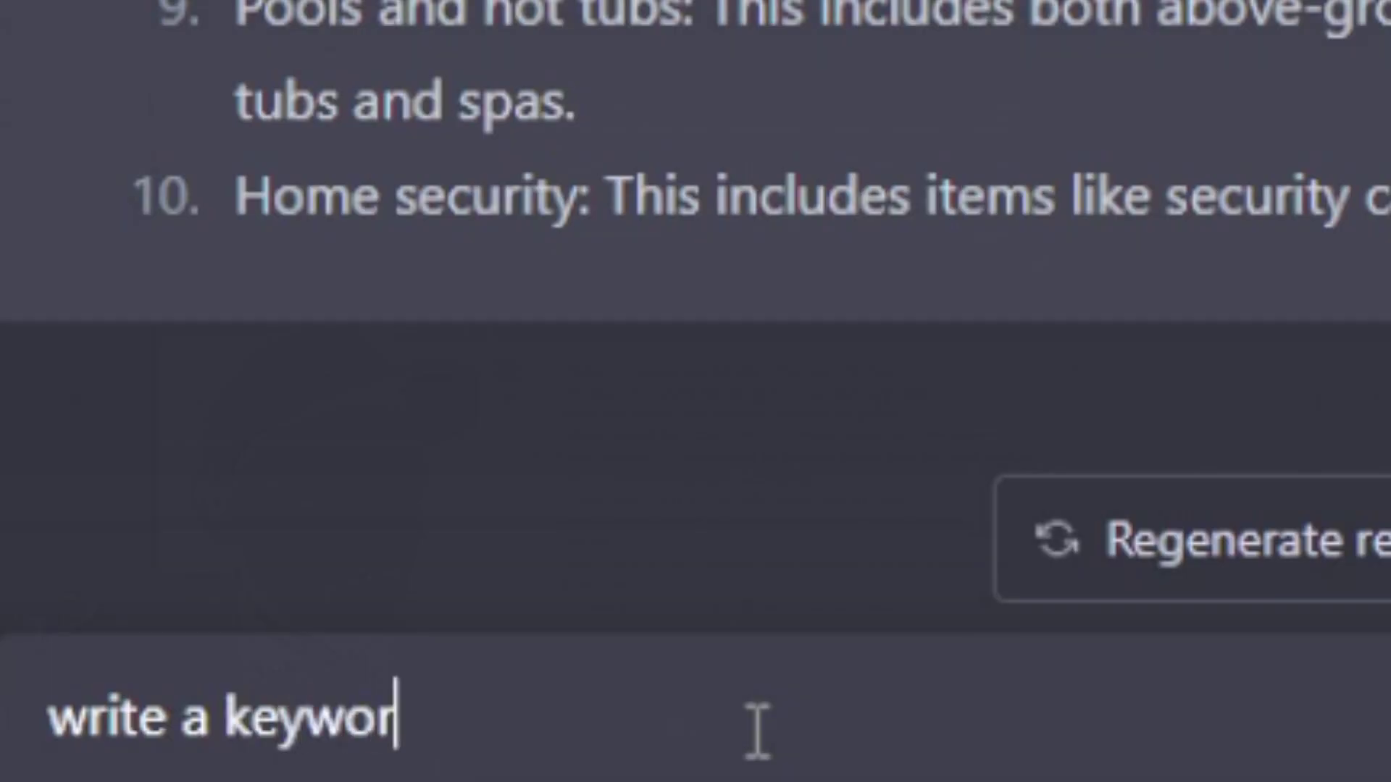
text(d fi)
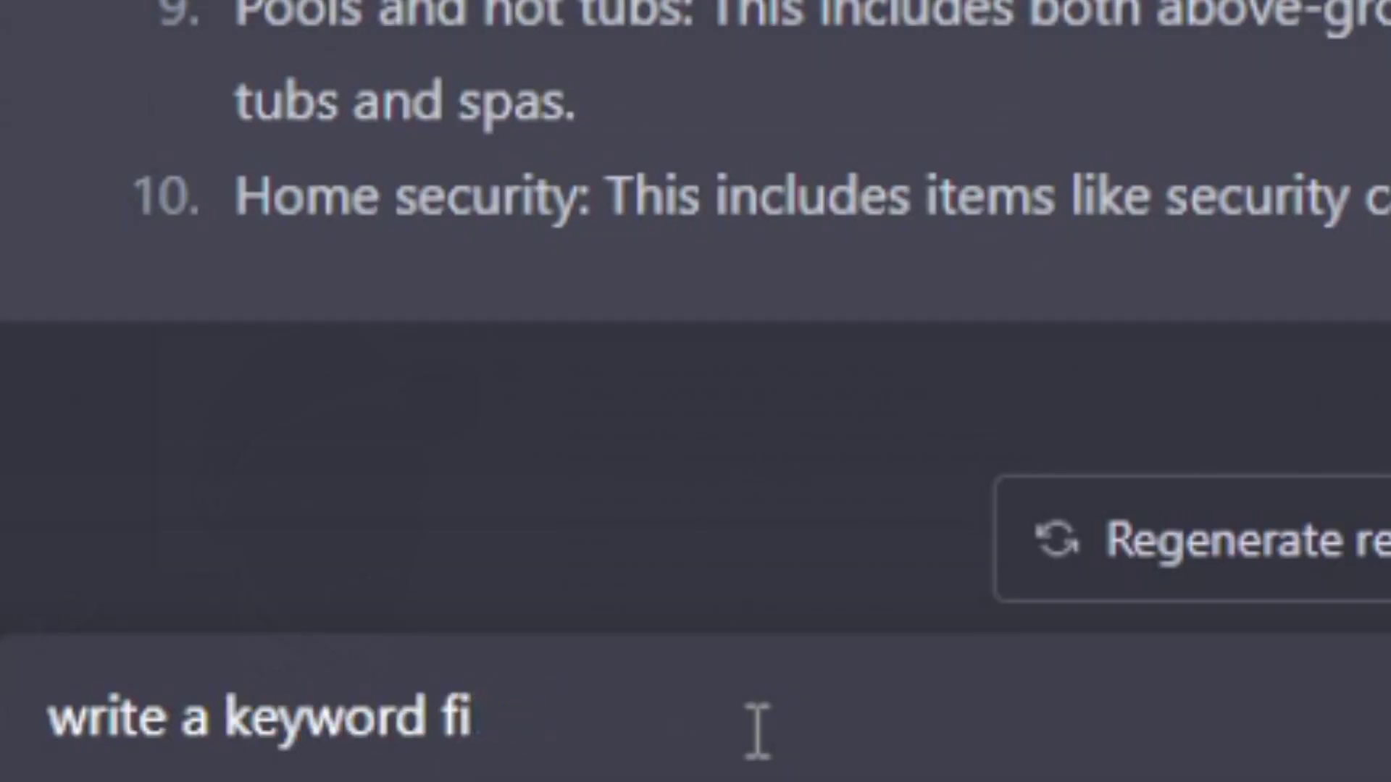
text(lleptimized )
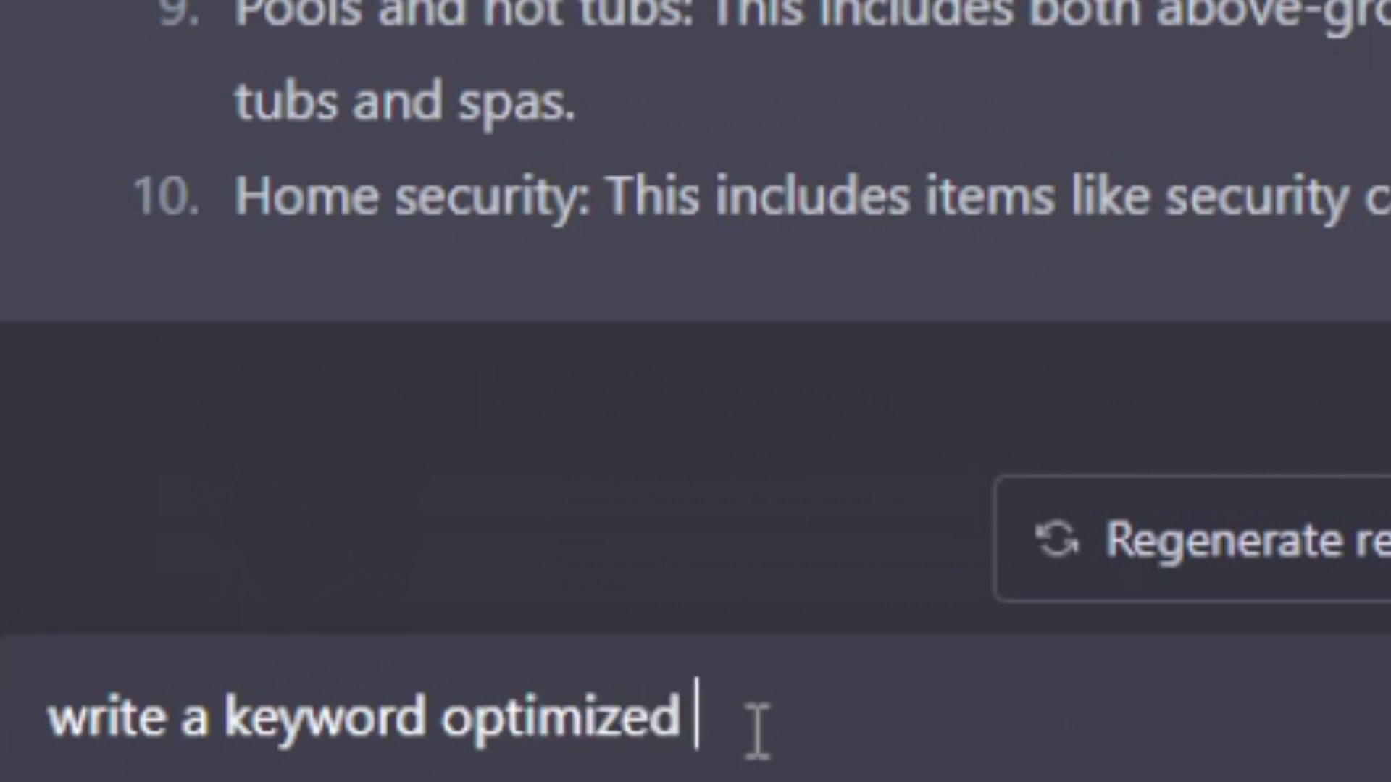
text(product descriptio)
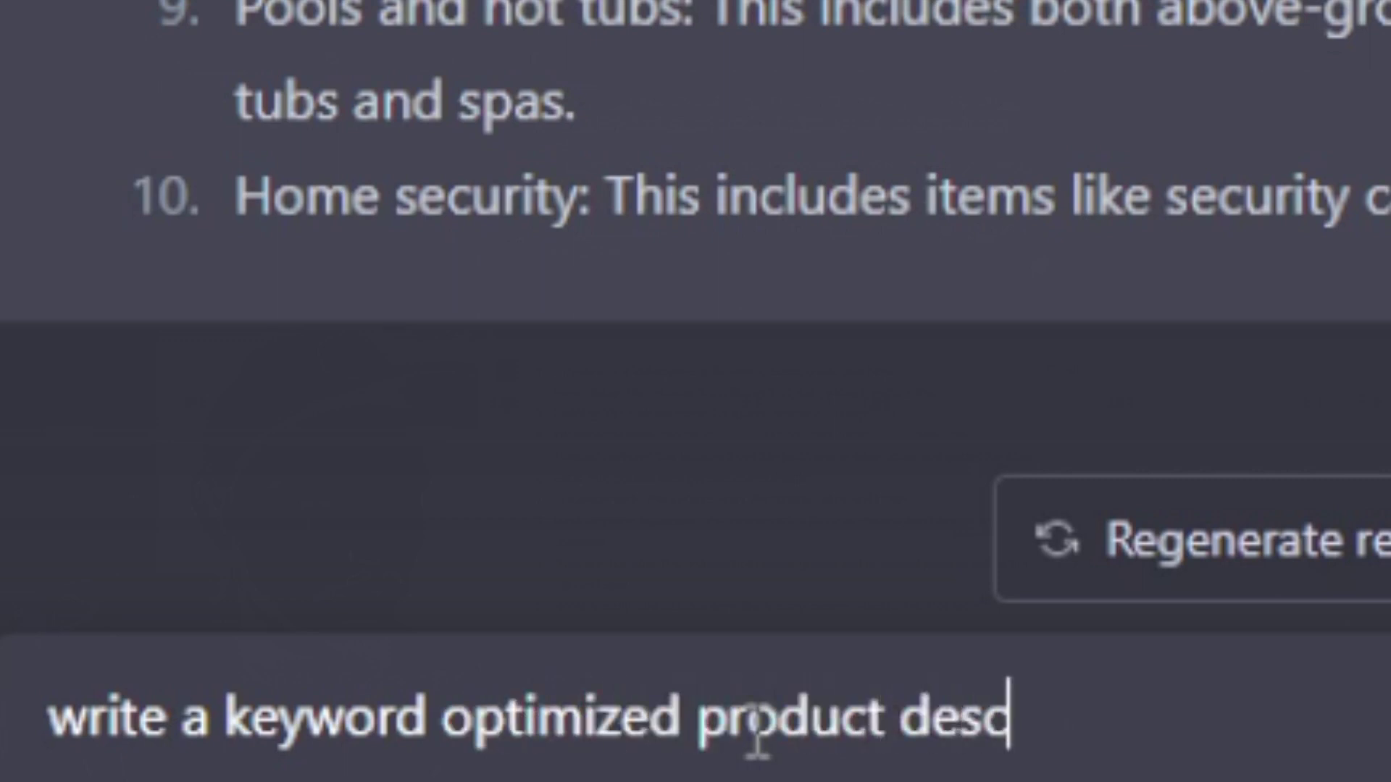
text(n for)
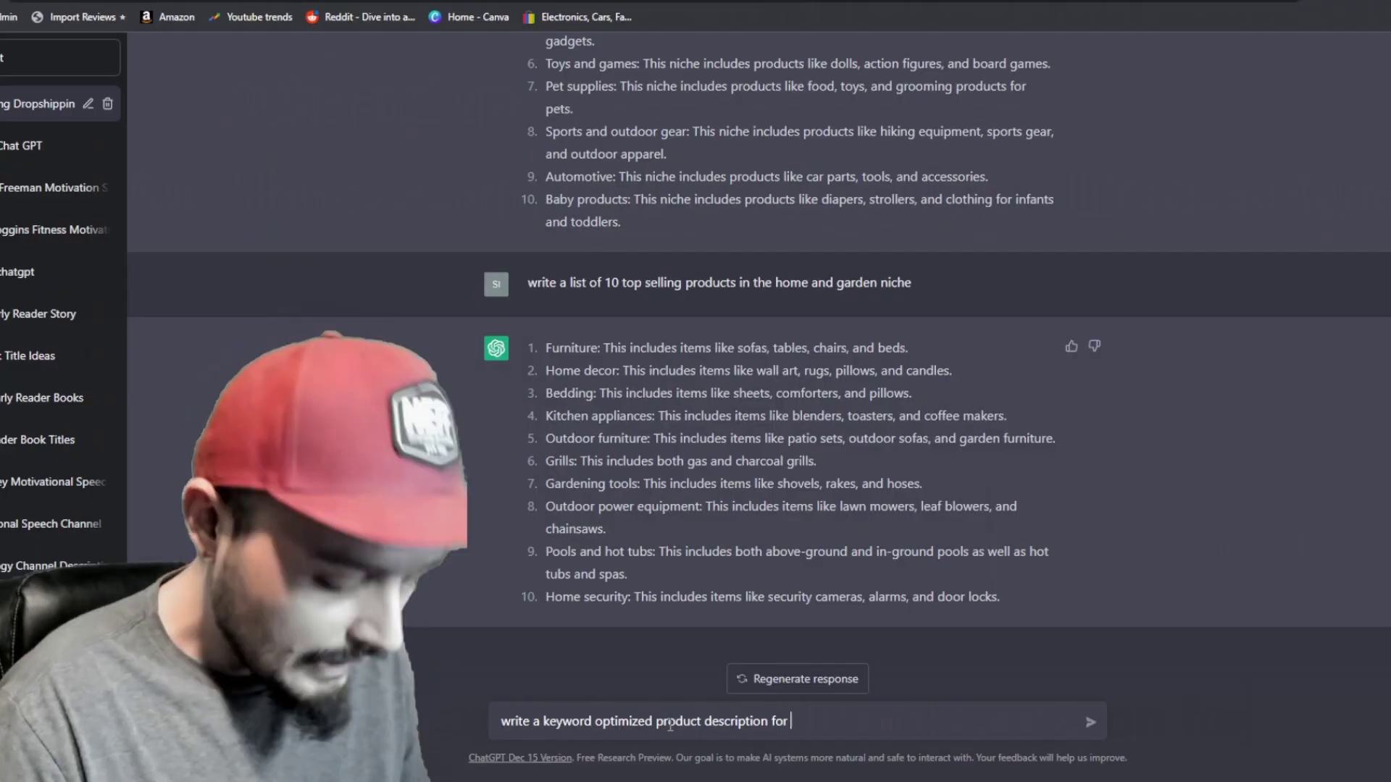
key(ctrl+v)
key(Return)
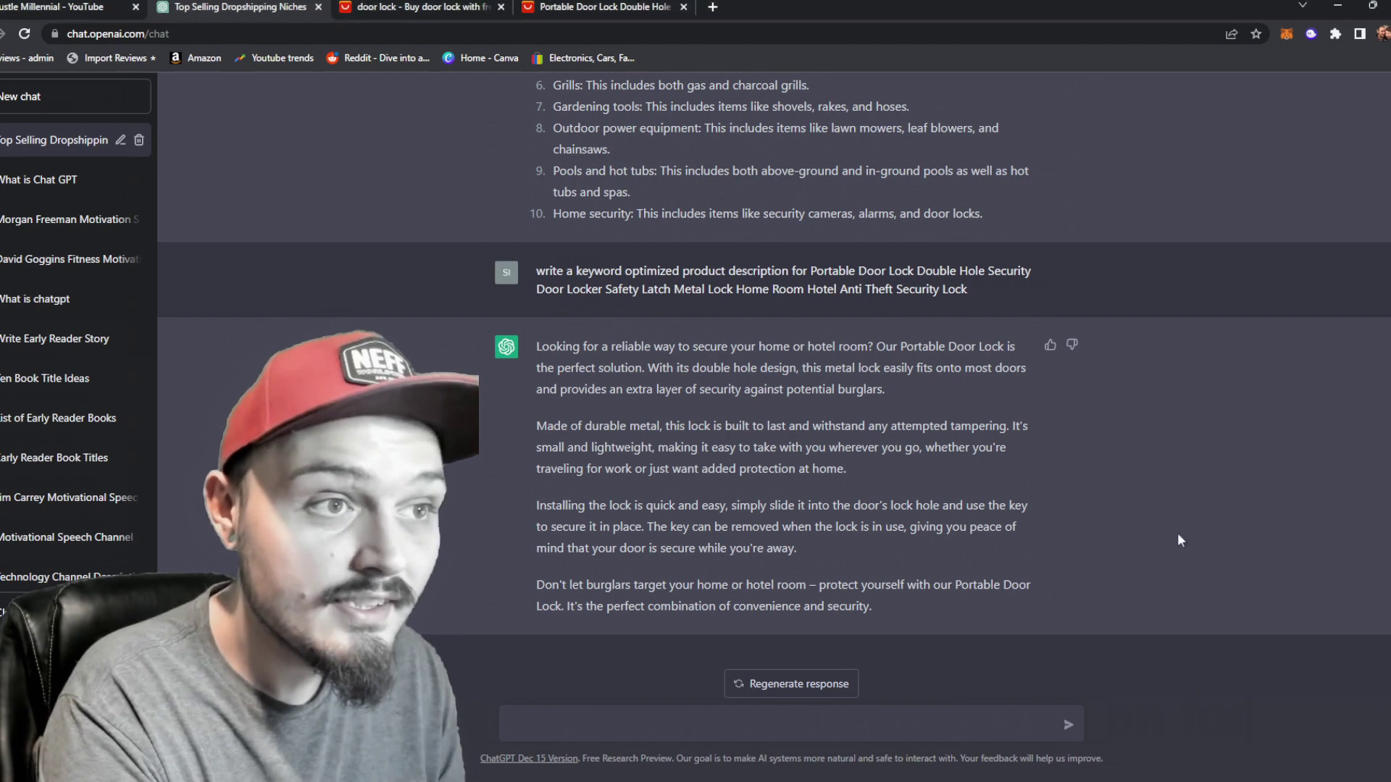
click(612, 6)
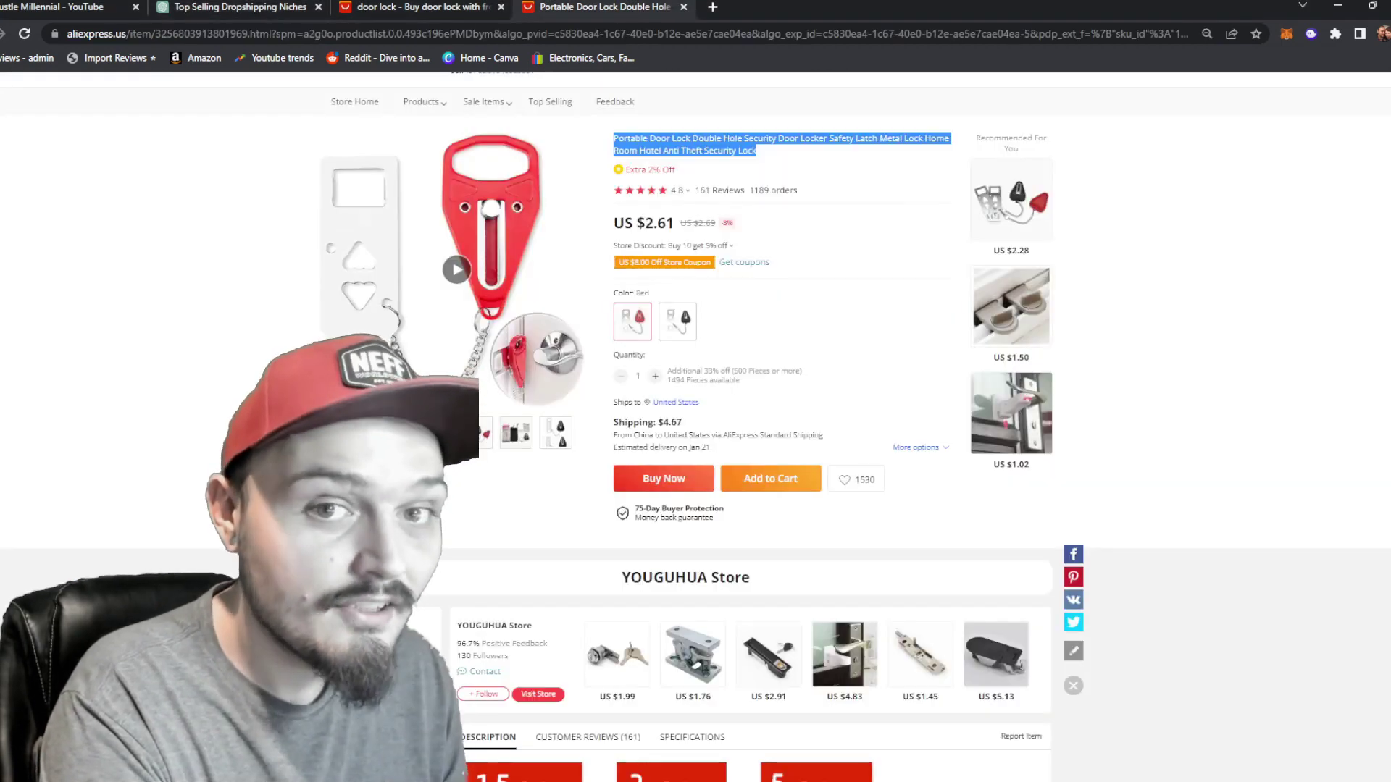
scroll(753, 435, down, 15)
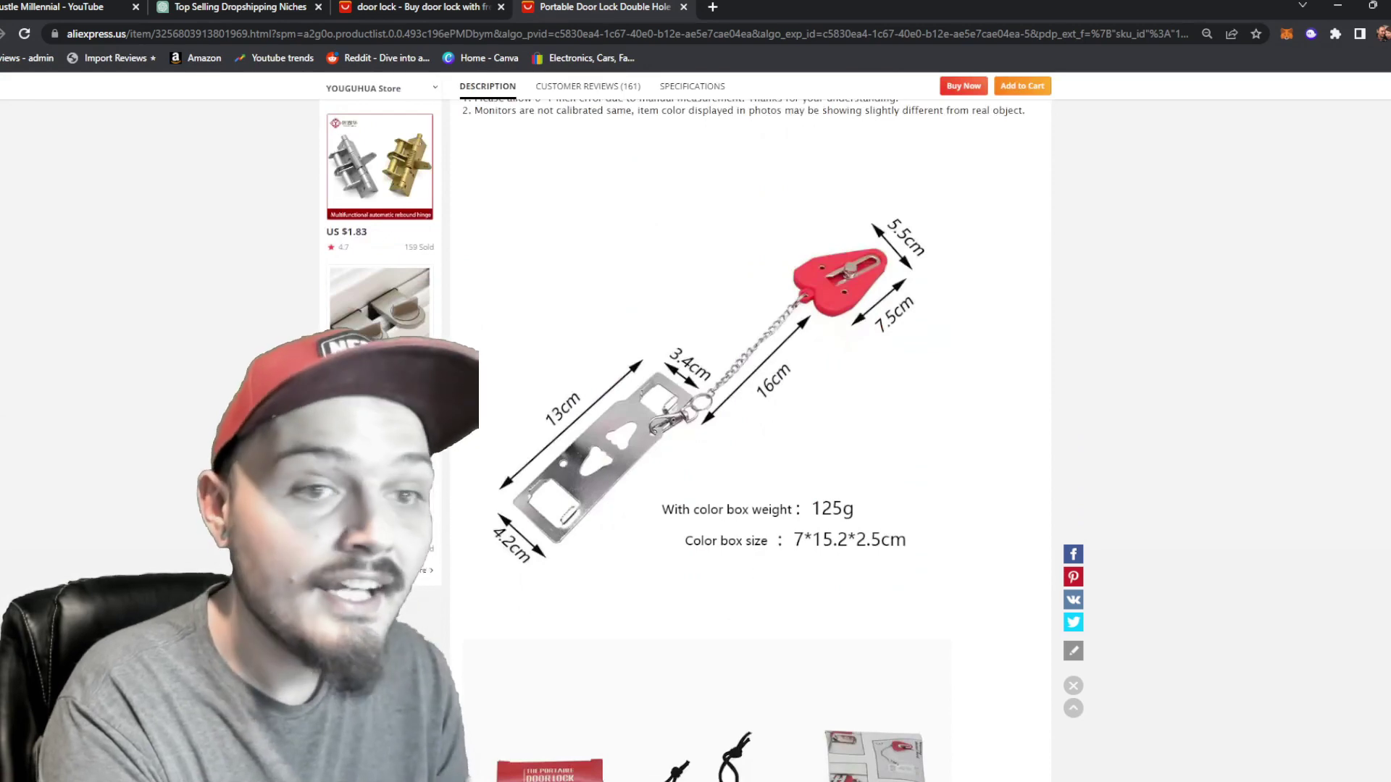
scroll(696, 435, down, 7)
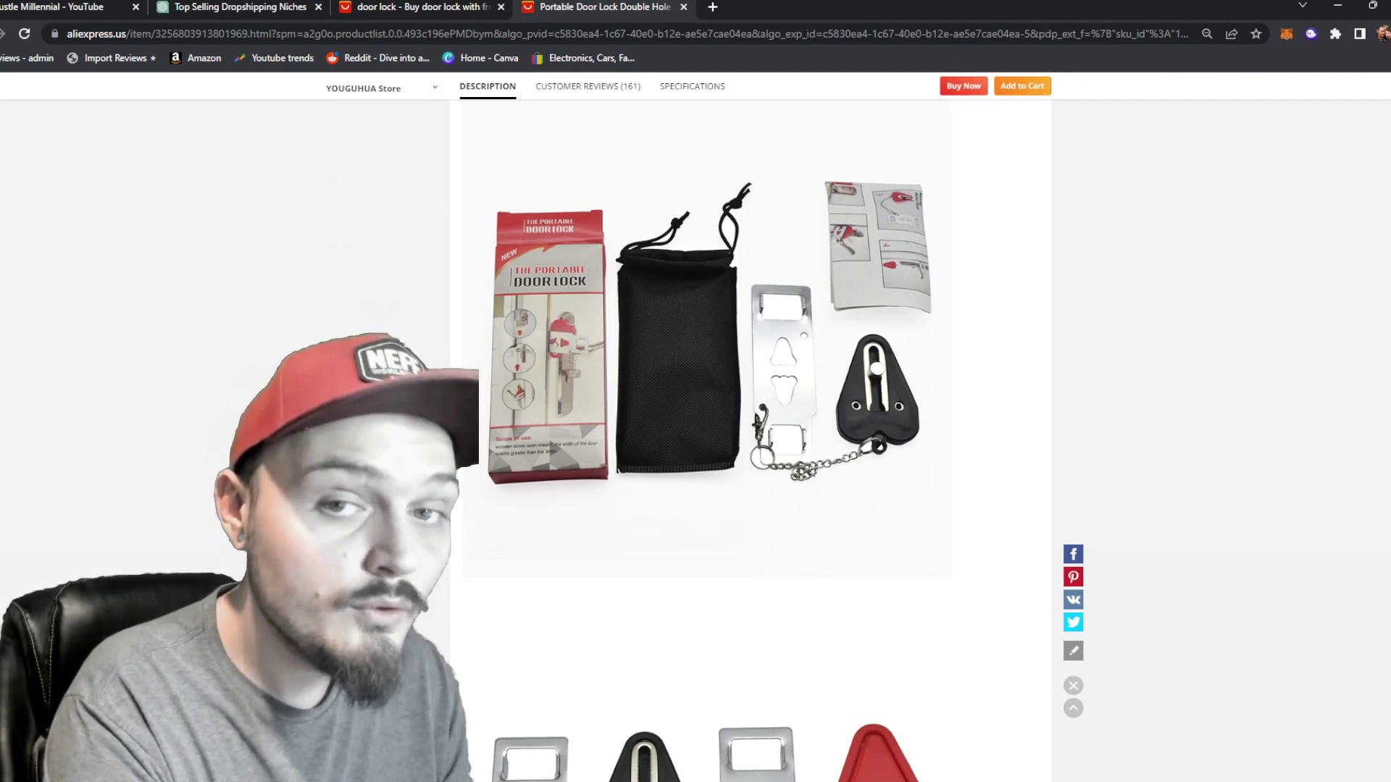
scroll(695, 434, down, 8)
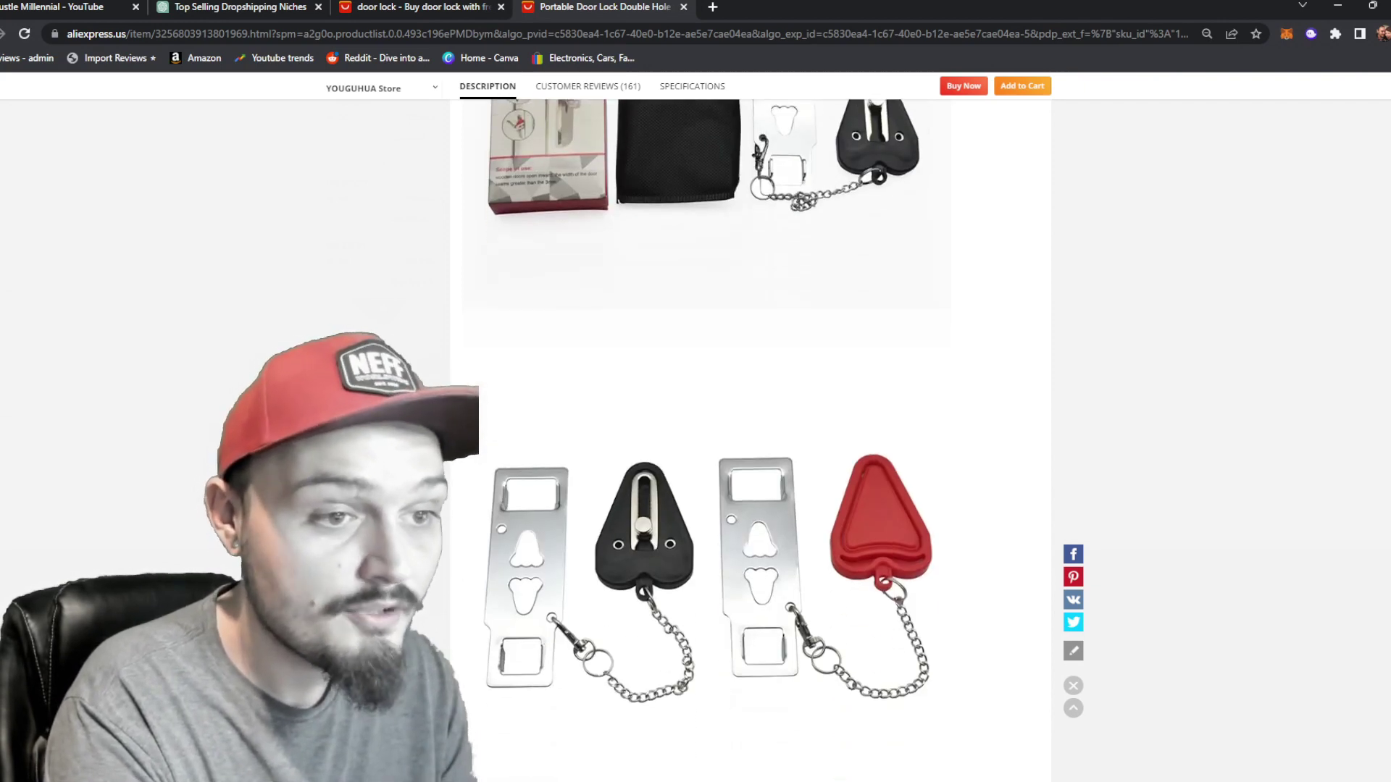
scroll(706, 434, down, 10)
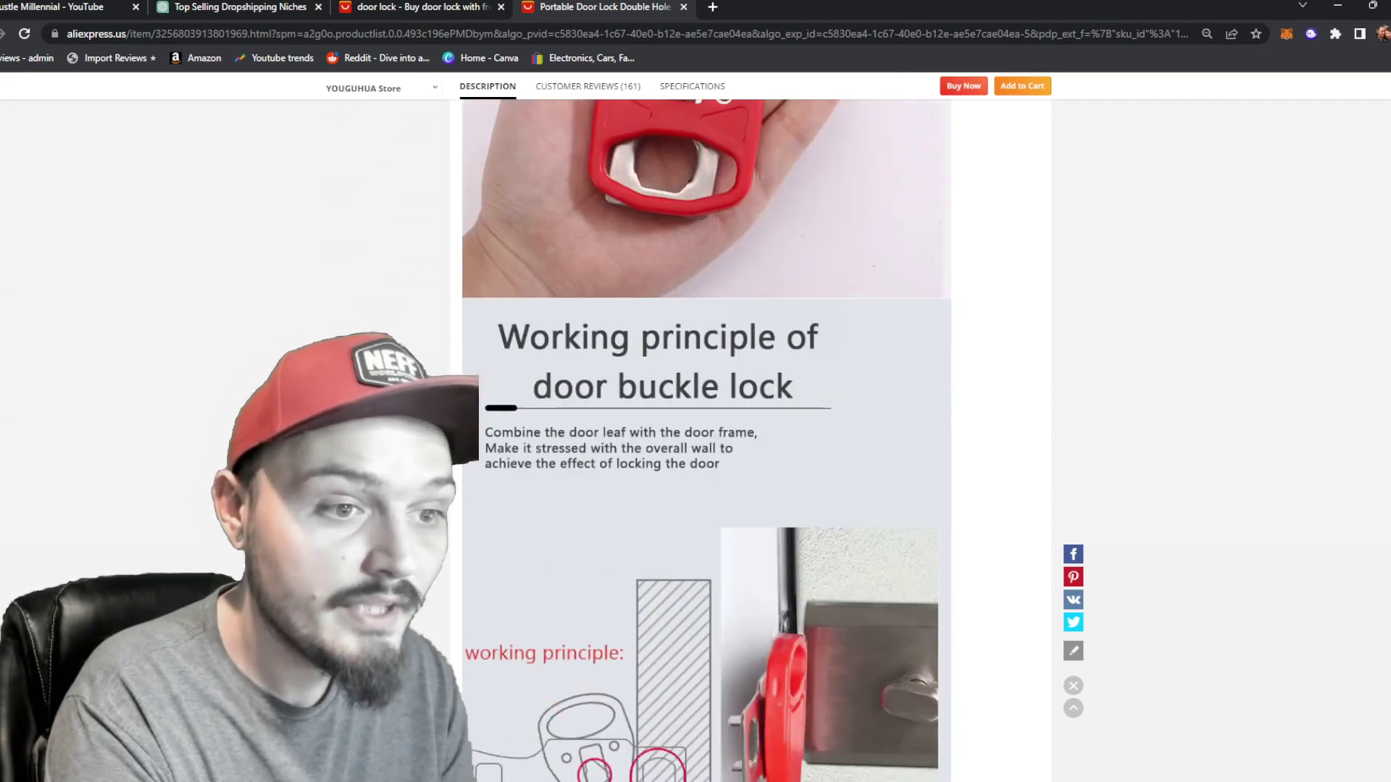
click(257, 7)
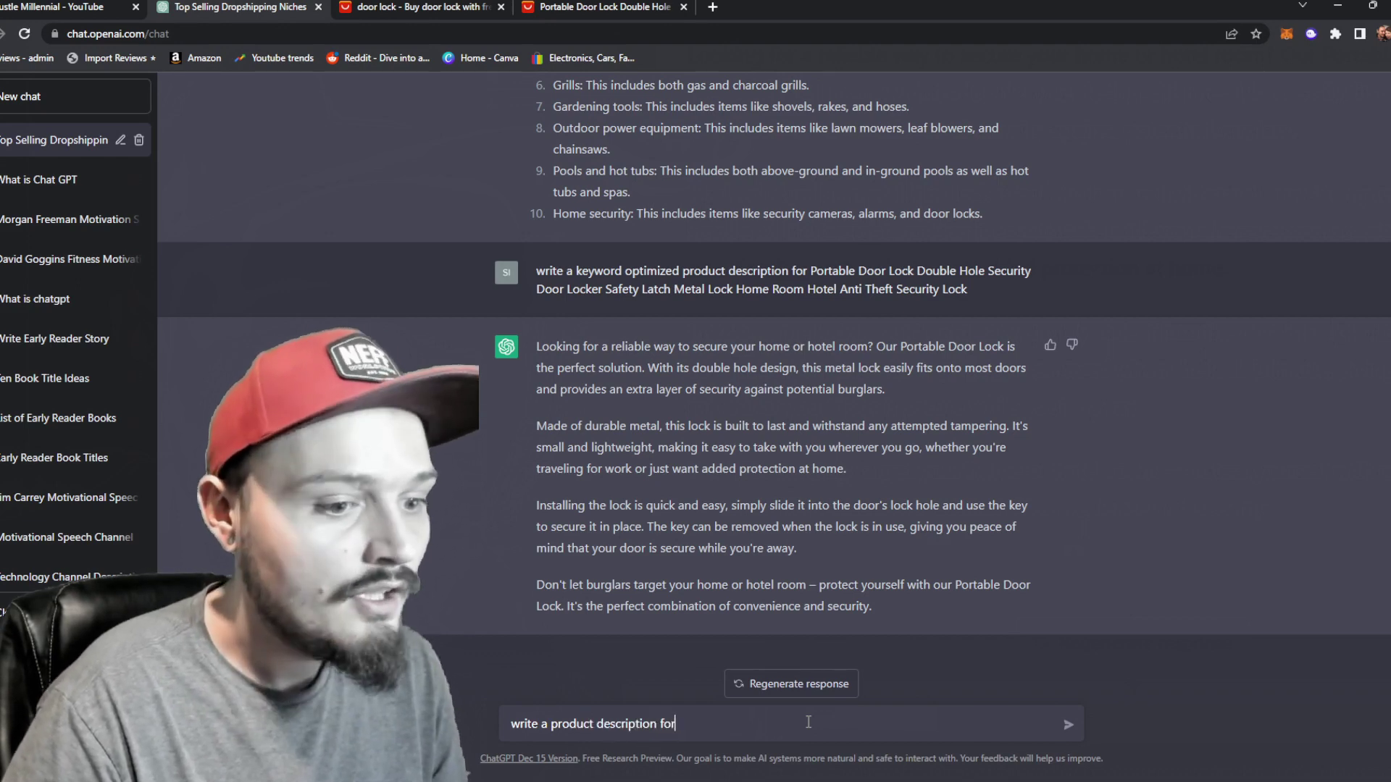
Request a plain product description using the pasted Portable Door Lock title.
text(Portable Door Lock Double Hole Security Door Locker Safety Latch Metal Lock Home Room Hotel Anti Theft Security Lock)
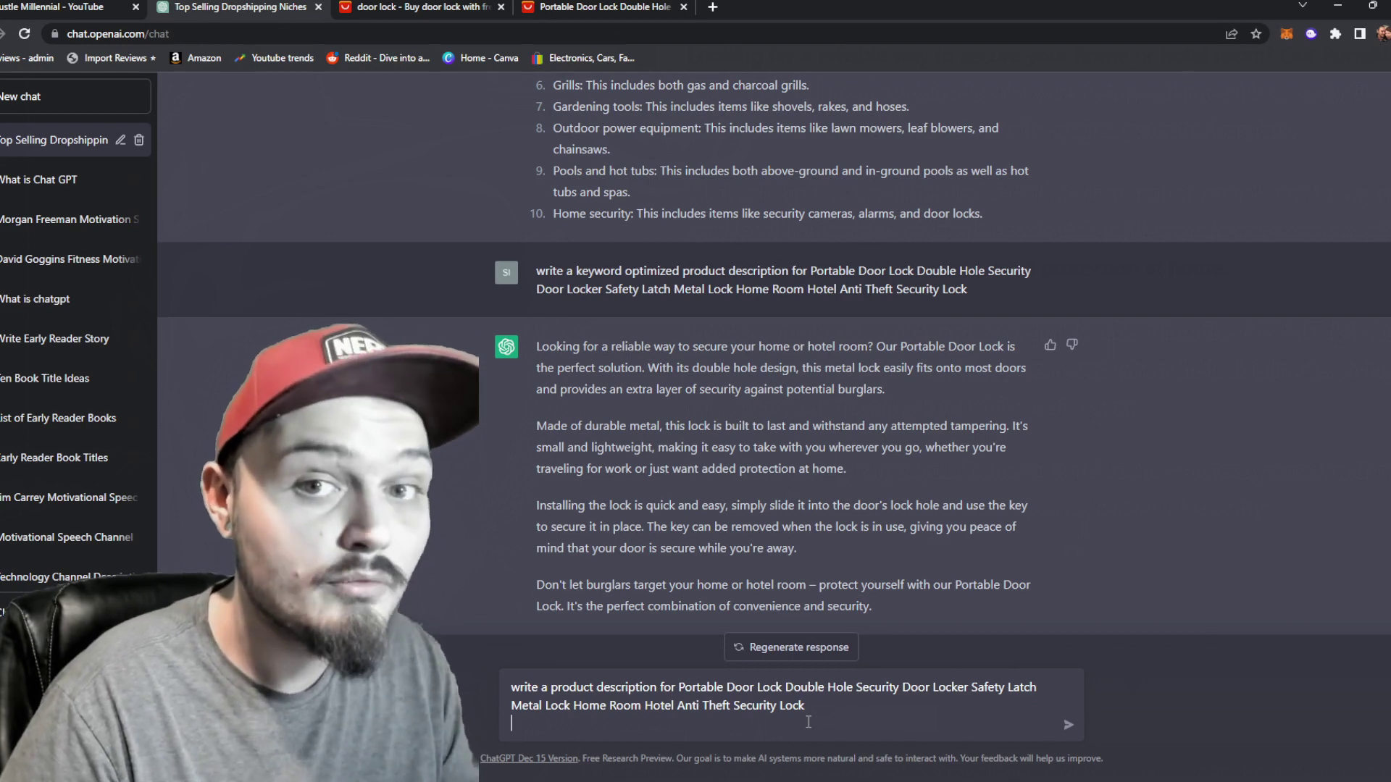
key(Return)
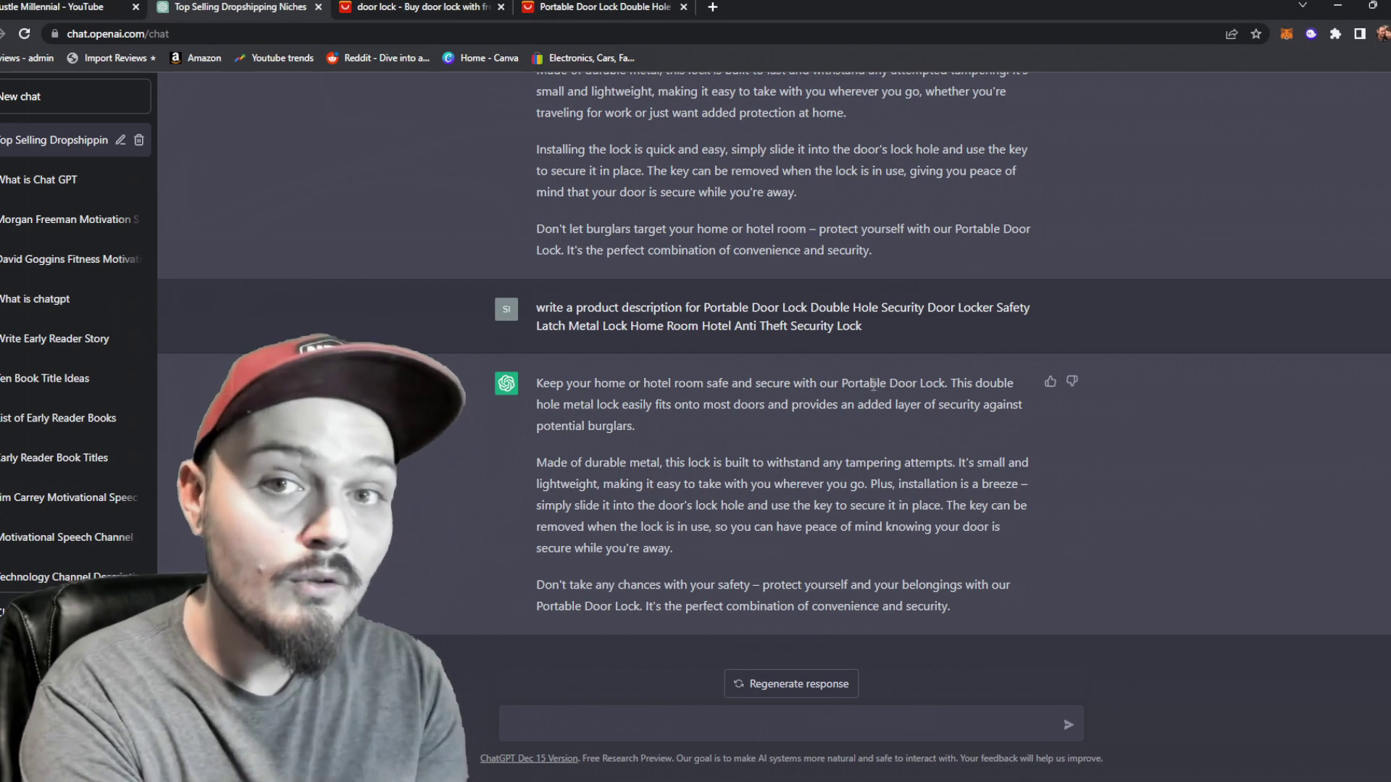
drag(841, 384, 945, 385)
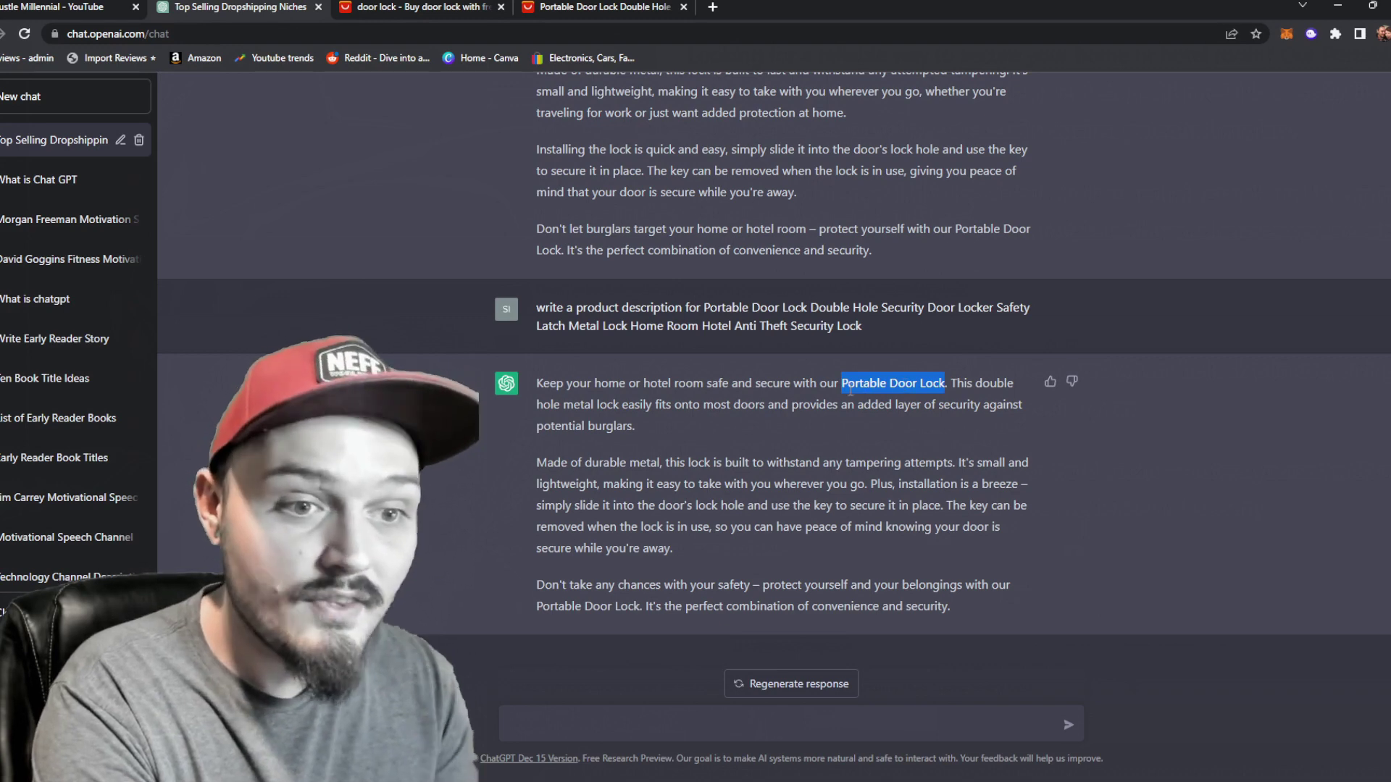
key(alt+Tab)
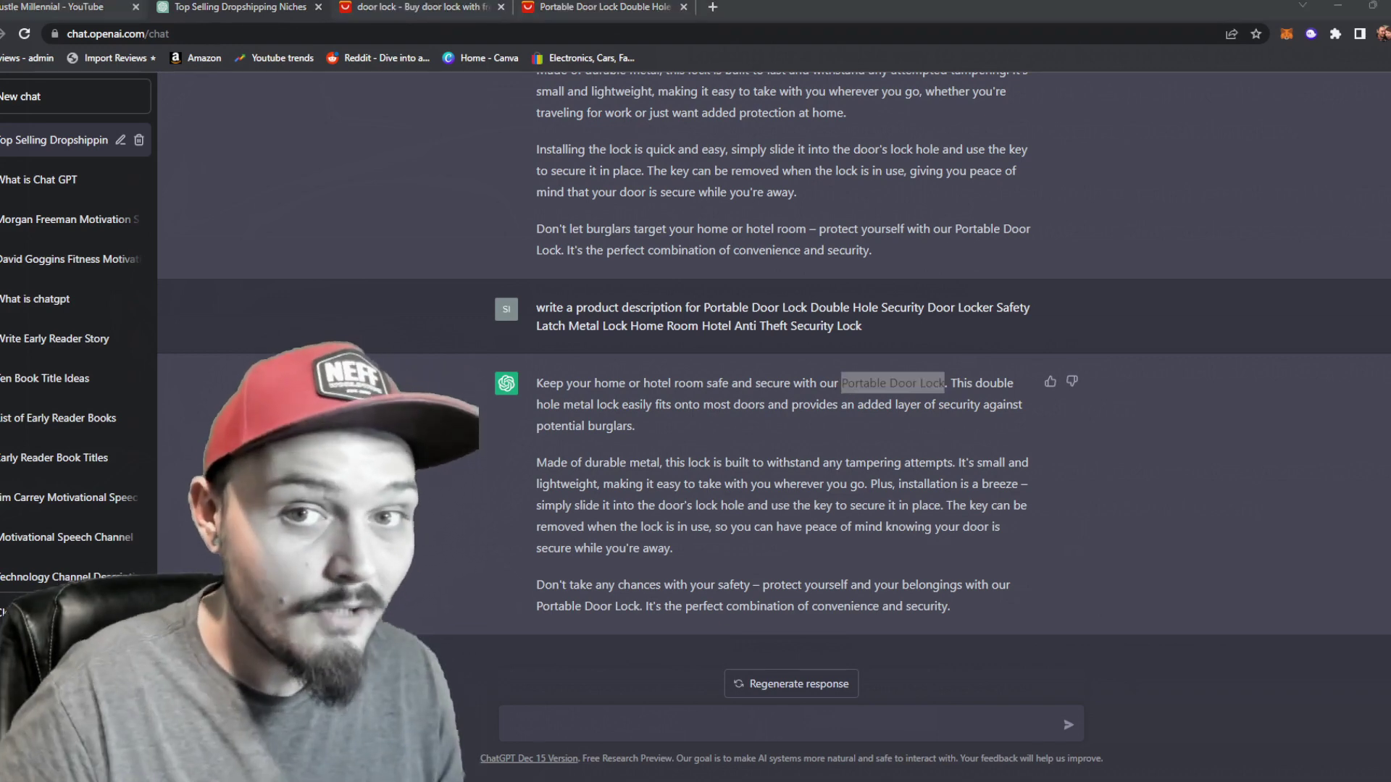